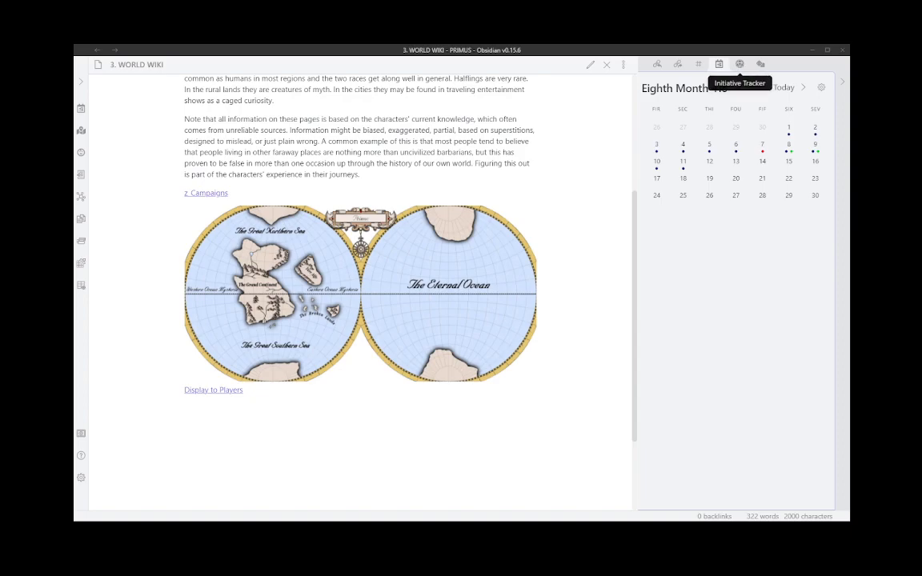
Show the Initiative Tracker in the sidebar in place of the calendar.
left_click(842, 82)
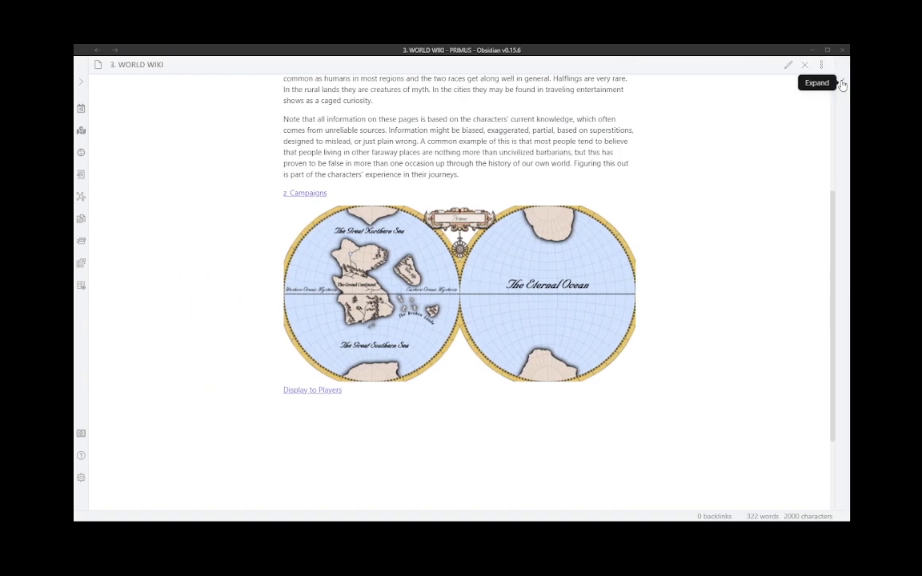
left_click(842, 83)
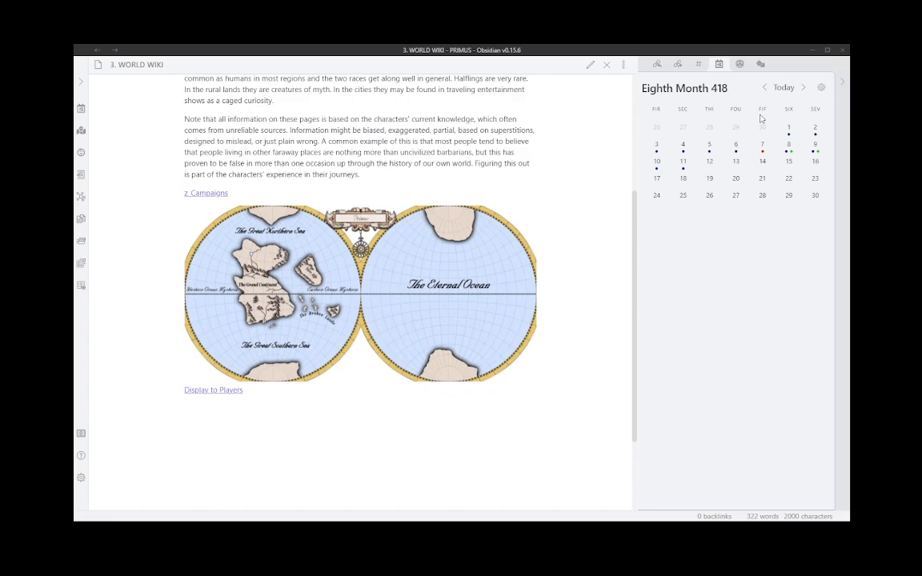
left_click(739, 64)
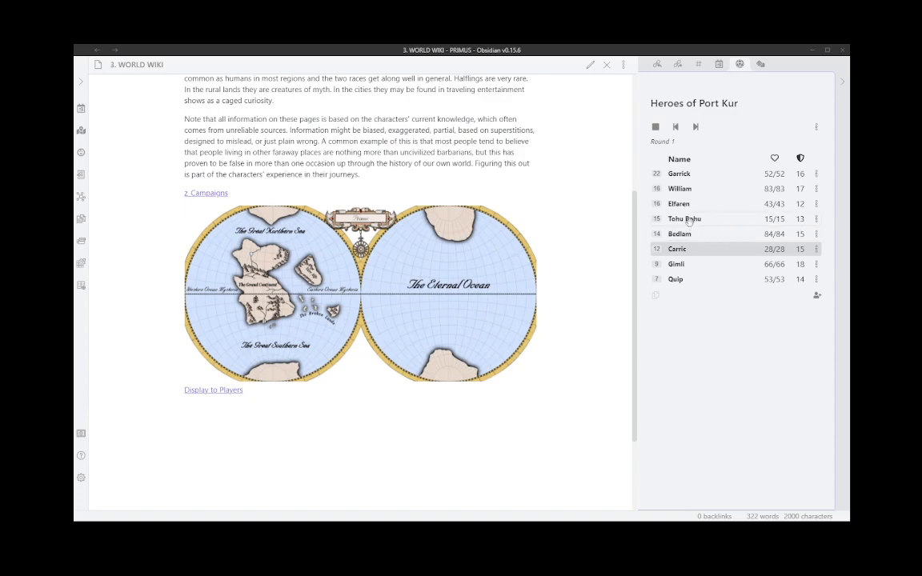
Look through Tohu Bohu's stat block from the initiative list, then close the combatant pane.
left_click(685, 218)
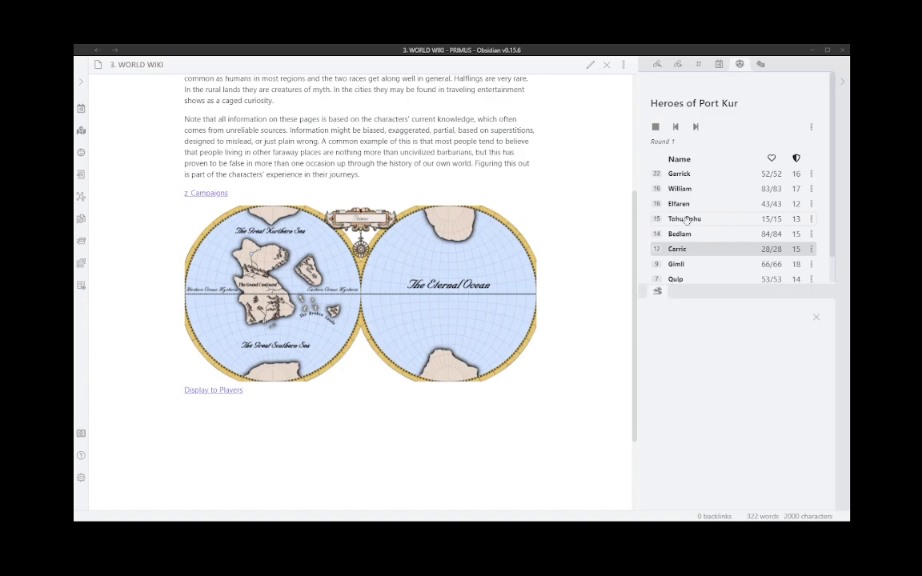
scroll(687, 389, "down", 3)
scroll(686, 384, "up", 3)
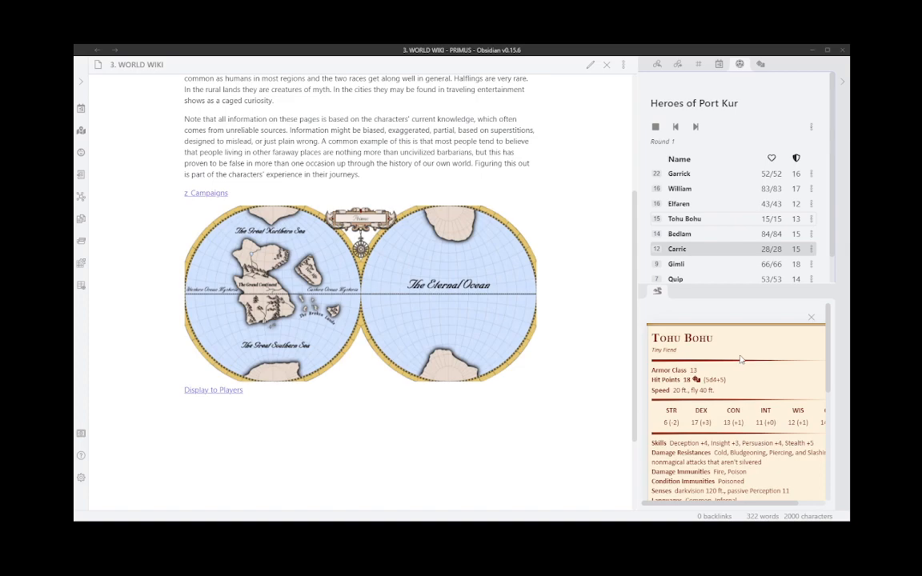
right_click(657, 292)
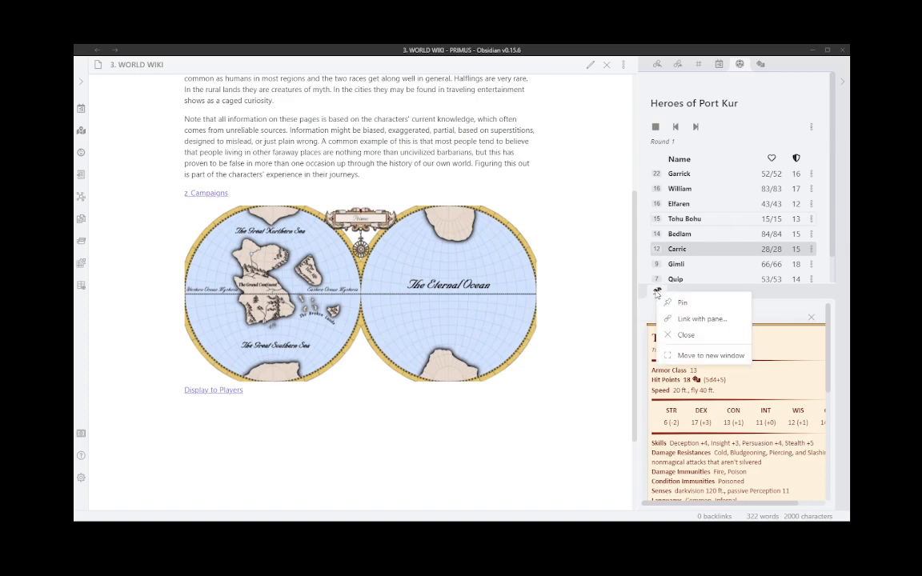
left_click(683, 334)
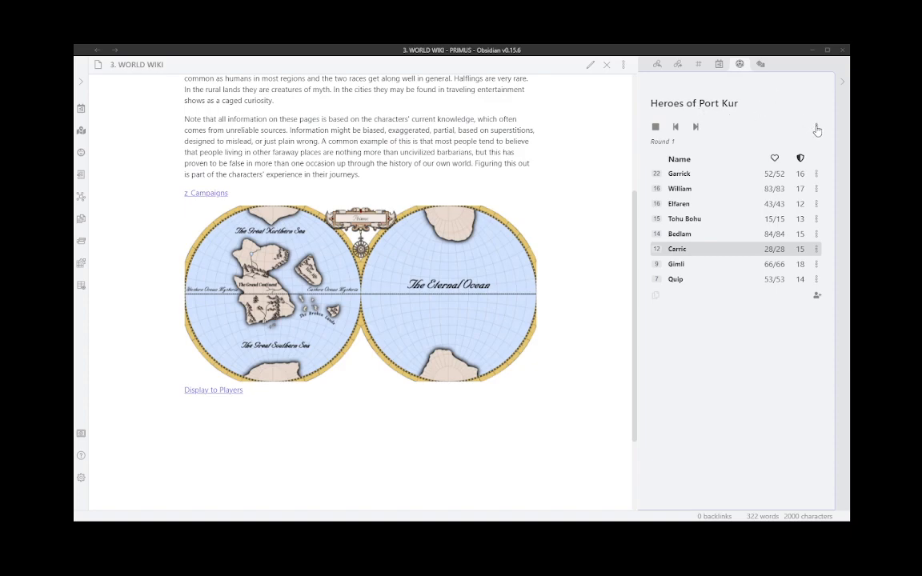
Switch the initiative tracker's party to Rolemaster Demo.
left_click(816, 129)
left_click(775, 189)
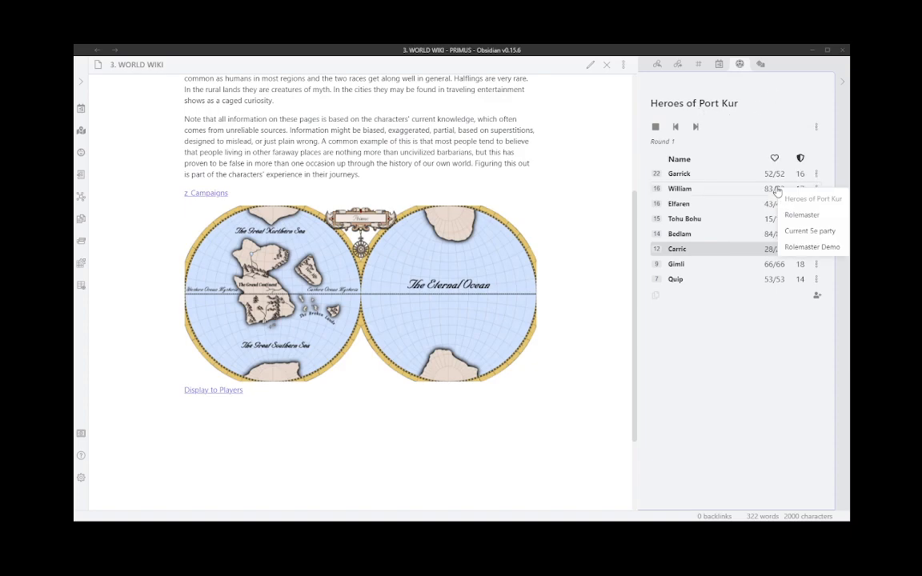
left_click(812, 248)
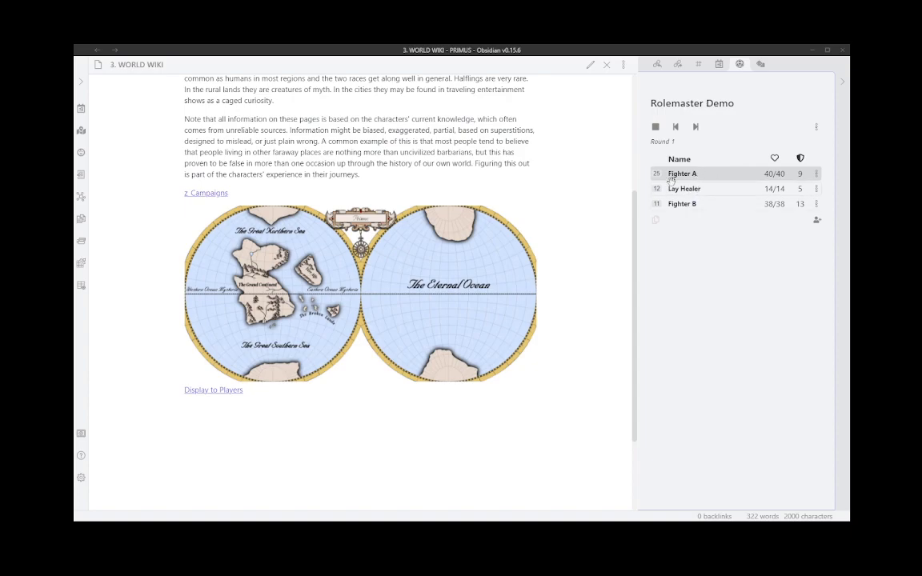
Check the initiative values of the party members and open the Lay Healer's stat block.
mouse_move(656, 175)
mouse_move(657, 205)
left_click(685, 190)
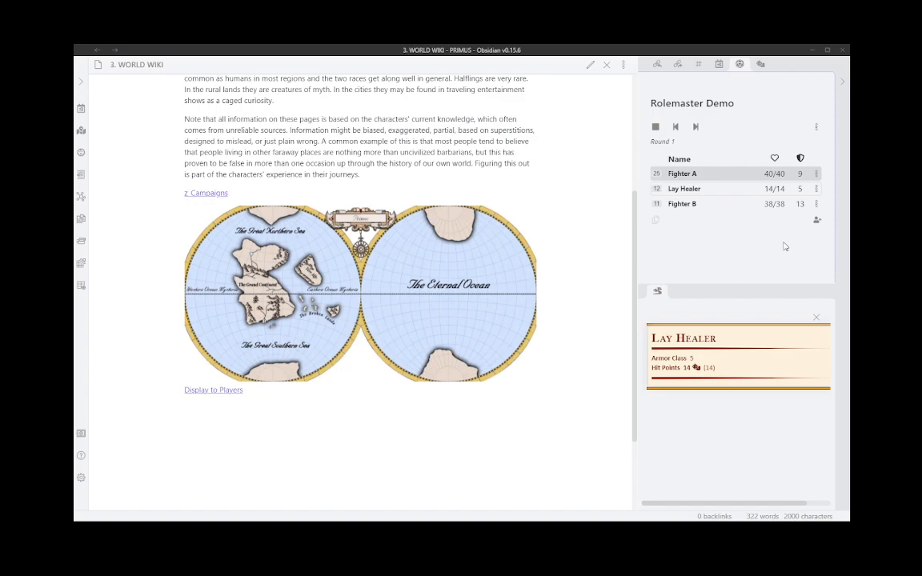
Start a new combatant with the creature name RM Kobold and the display name Kobold #1.
left_click(817, 221)
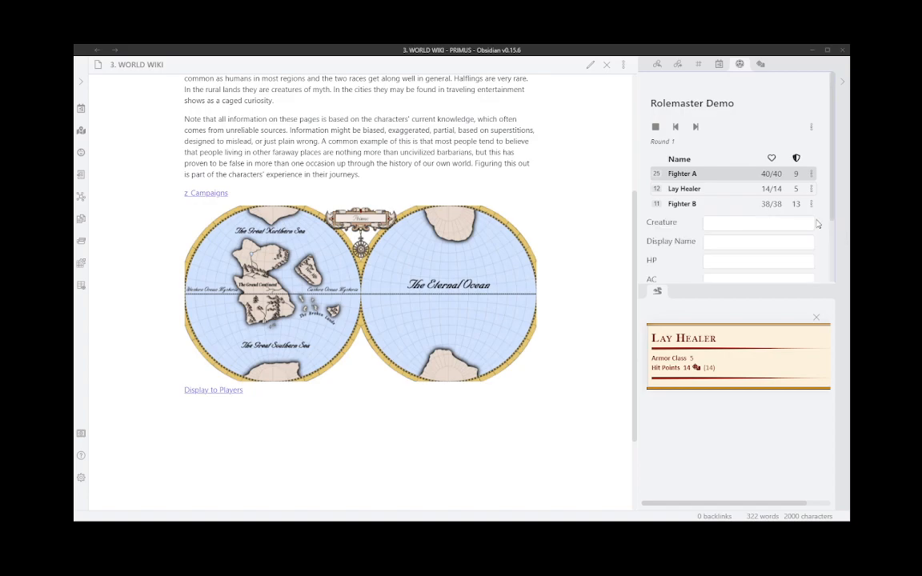
scroll(721, 184, "down", 1)
left_click(721, 171)
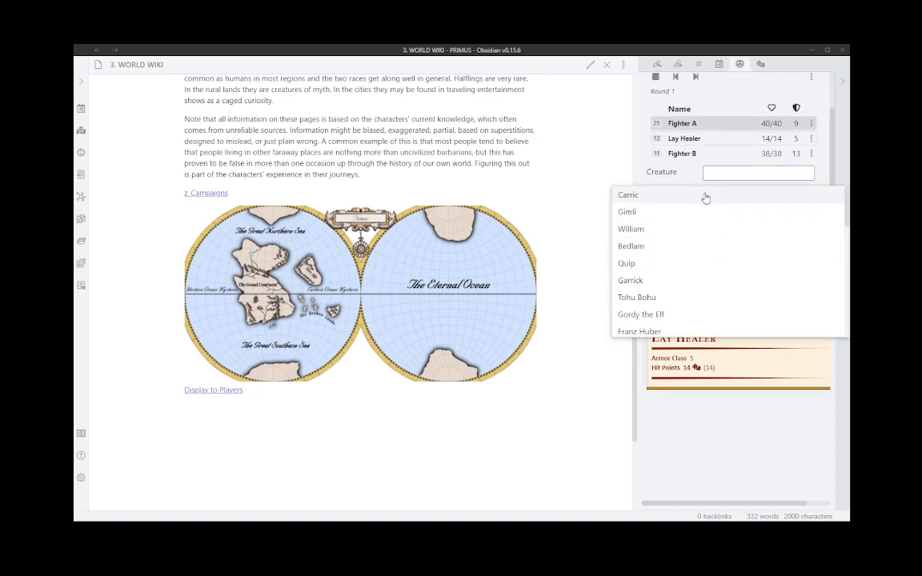
scroll(666, 282, "down", 5)
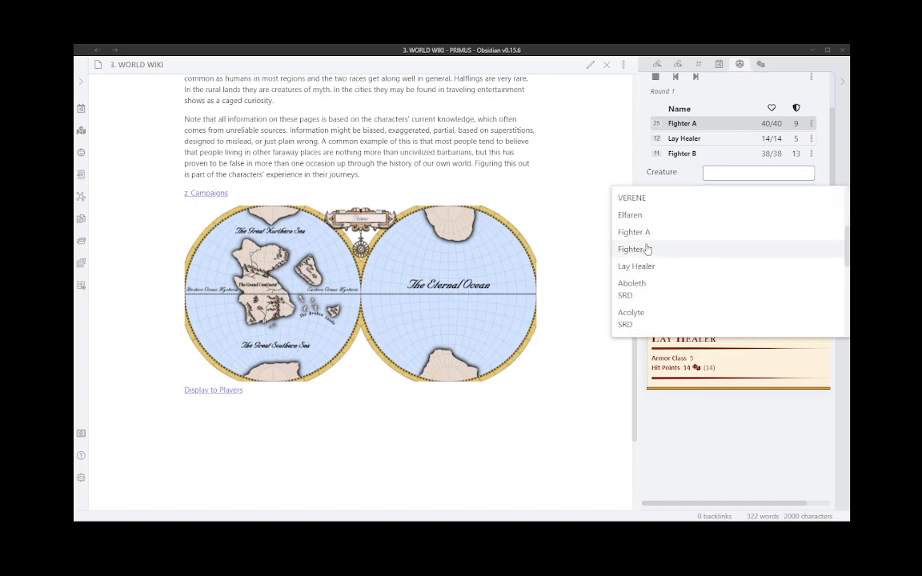
scroll(645, 250, "down", 4)
scroll(647, 253, "up", 9)
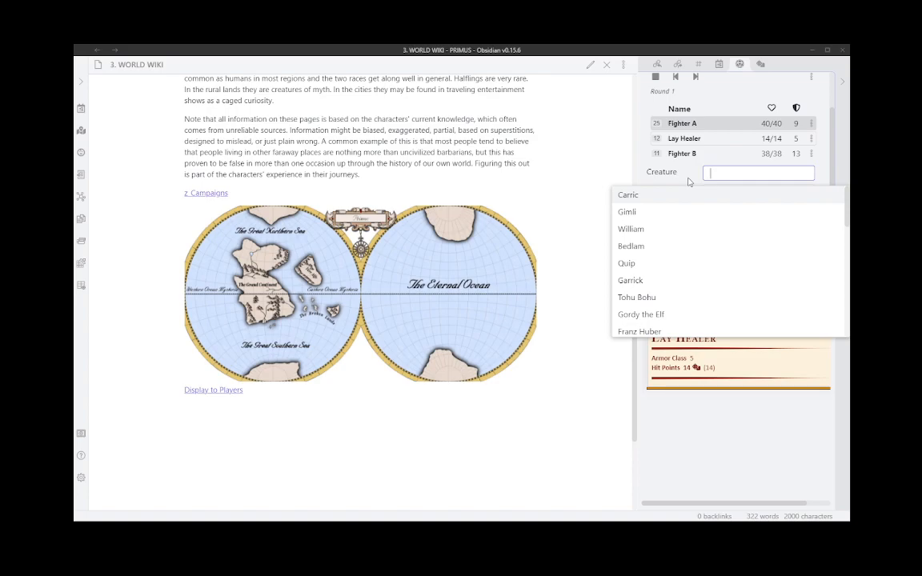
type("RM Kobold")
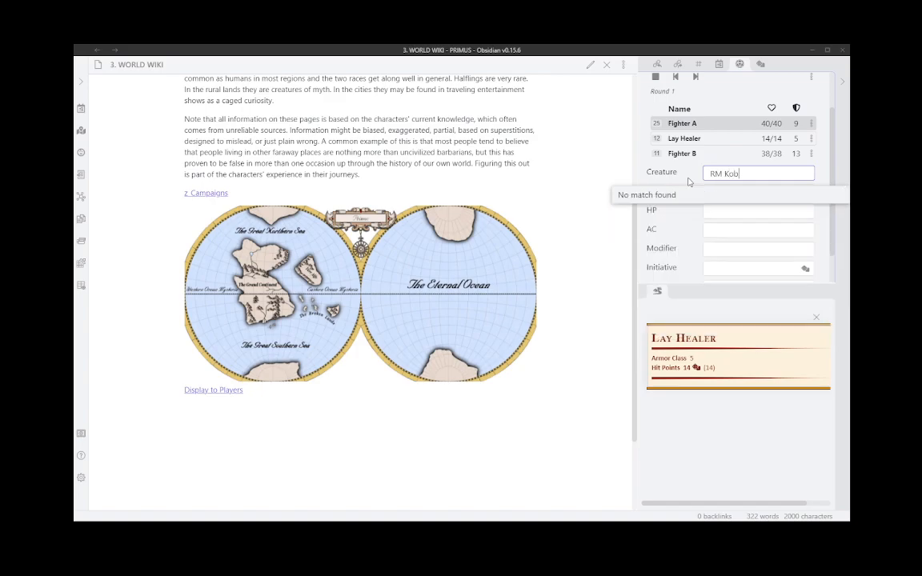
left_click(731, 213)
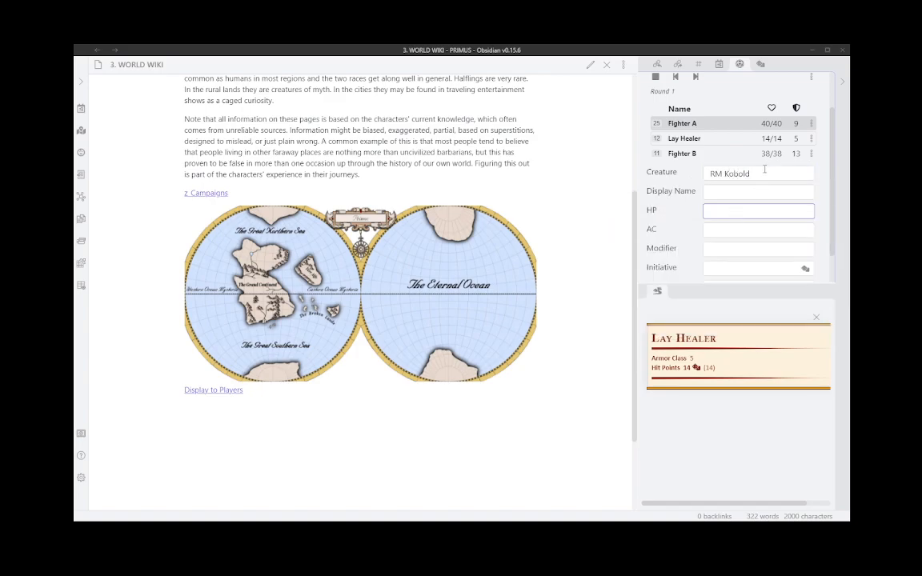
left_click(712, 192)
type("K")
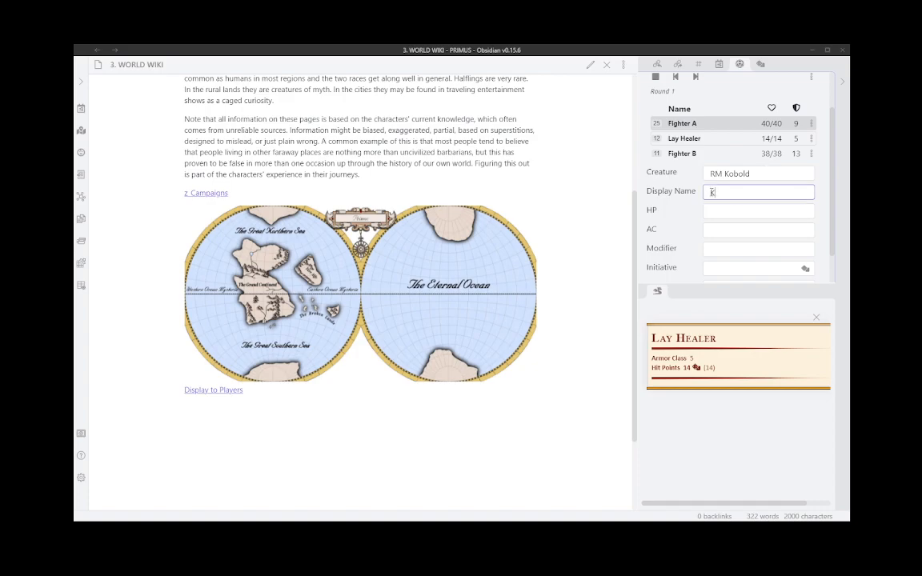
type("obold #1")
Give Kobold #1 30 HP, AC 9 and modifier 10, and save it to the encounter.
left_click(716, 211)
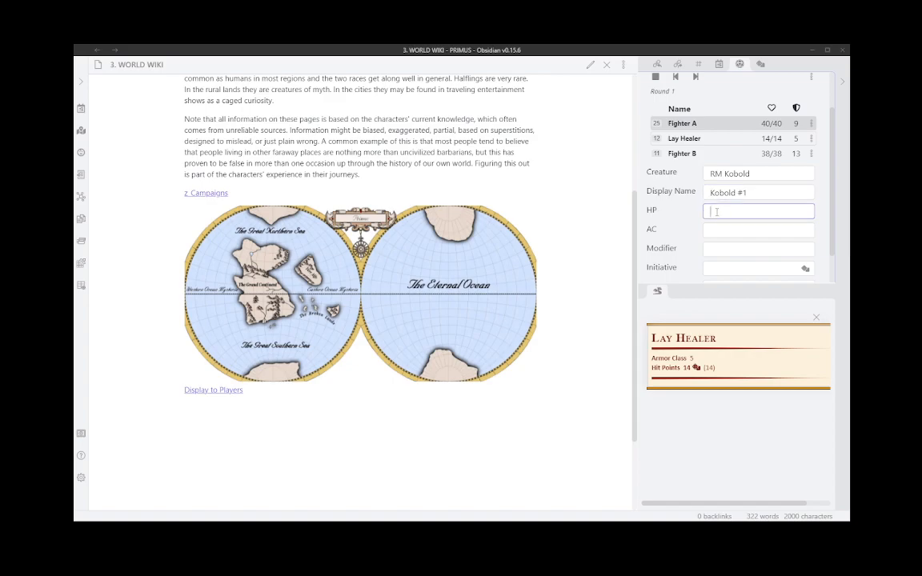
type("30")
left_click(720, 229)
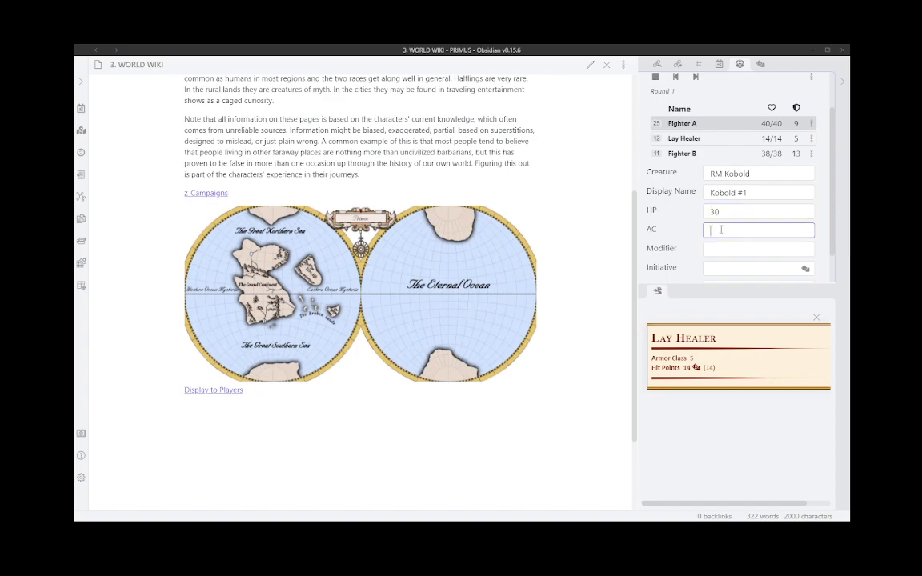
type("9")
left_click(719, 250)
type("10")
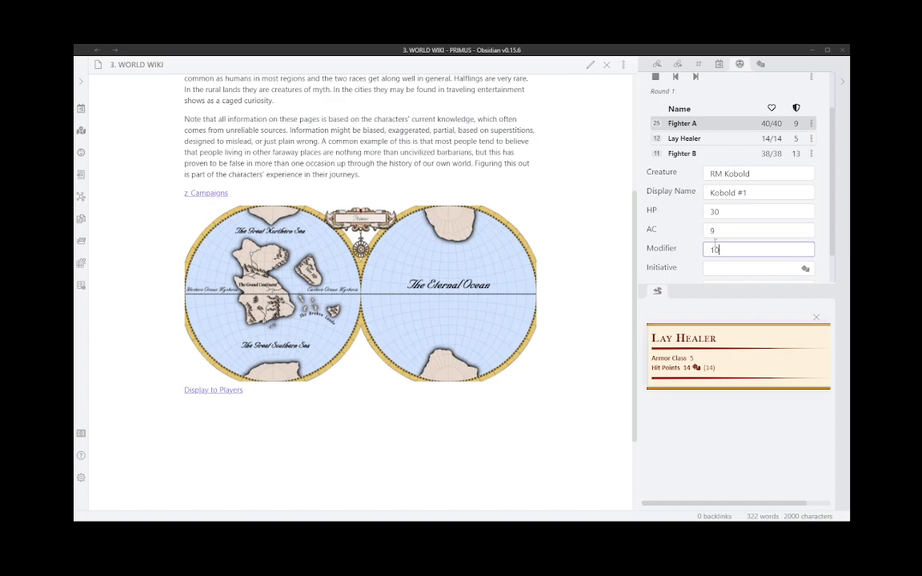
scroll(714, 240, "down", 1)
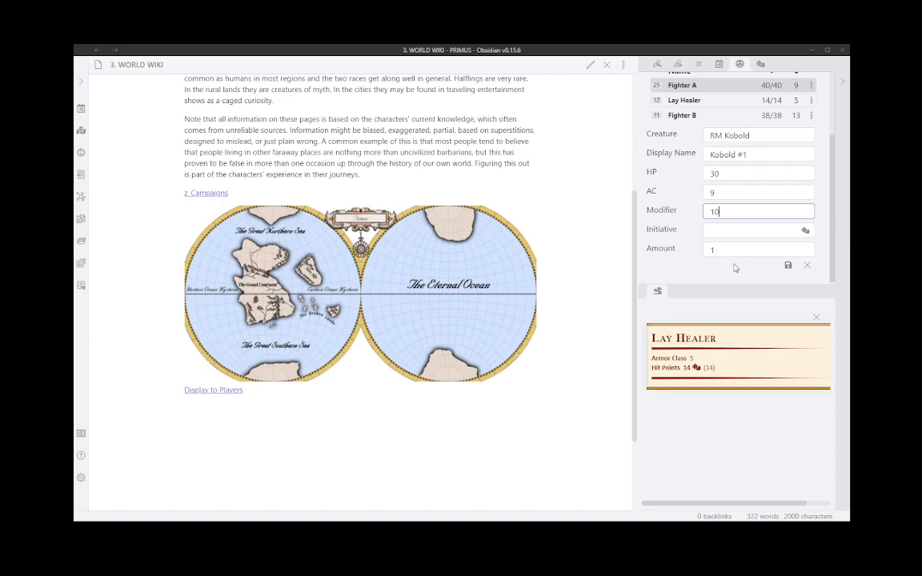
scroll(683, 256, "up", 2)
scroll(682, 252, "down", 2)
left_click(788, 266)
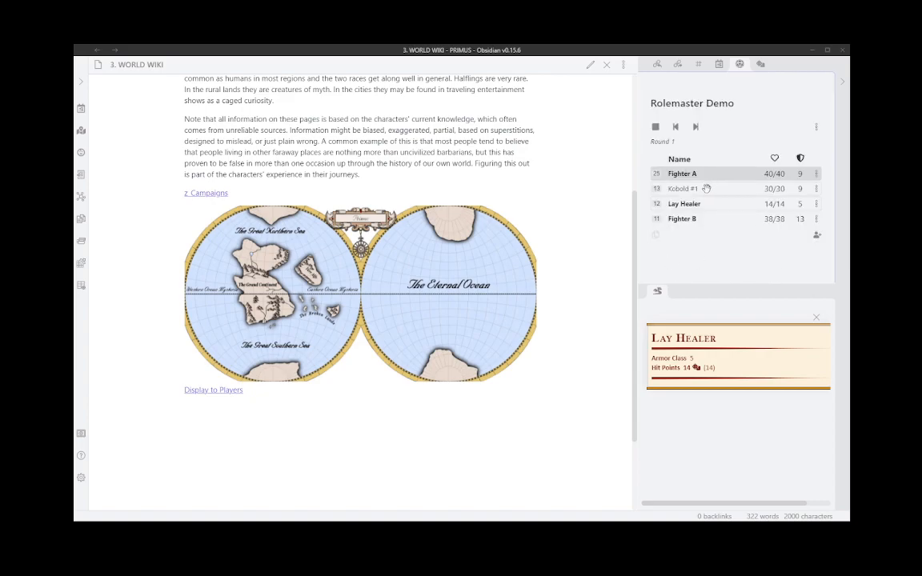
Check Kobold #1's initiative and open its stat block.
mouse_move(654, 191)
left_click(690, 189)
Start another combatant with the creature name Anything and the display name Winged Kobold #1.
left_click(816, 234)
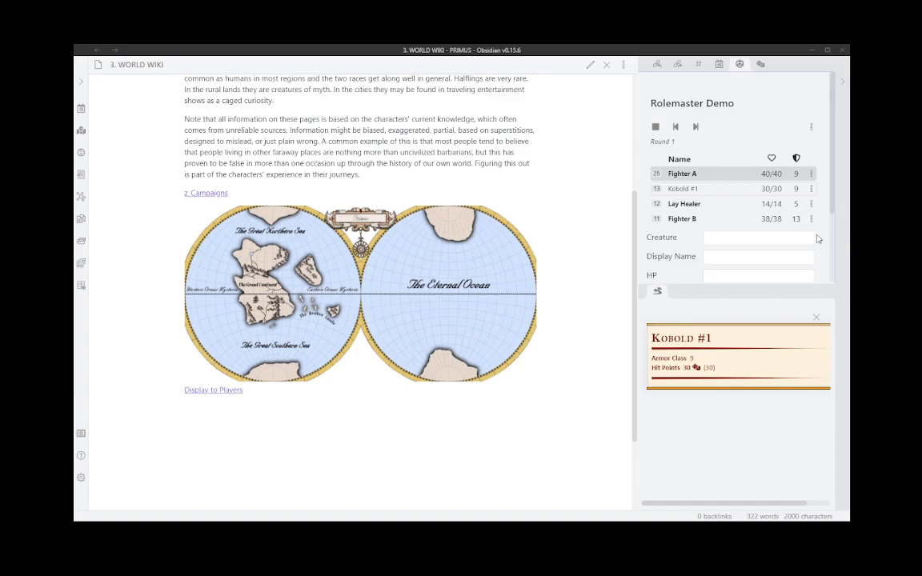
left_click(719, 237)
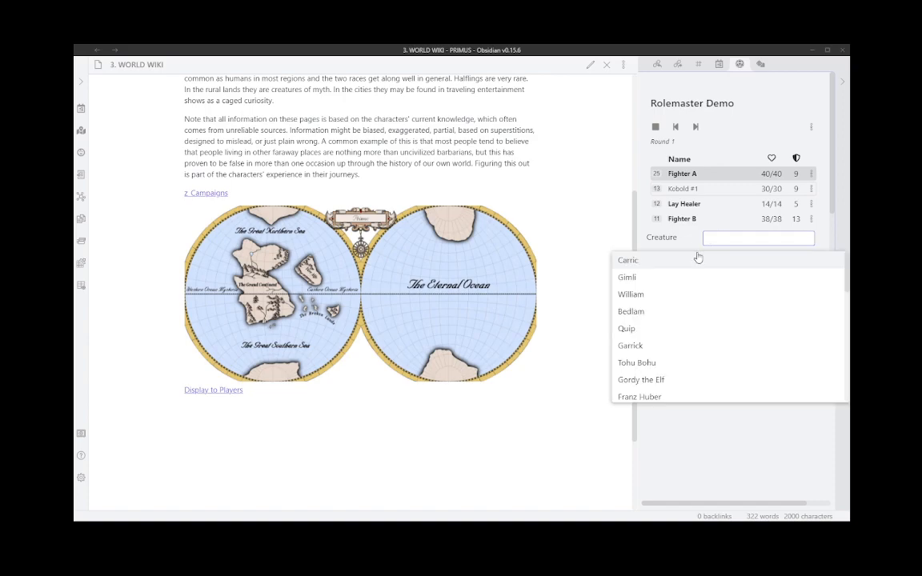
type("Anykthin")
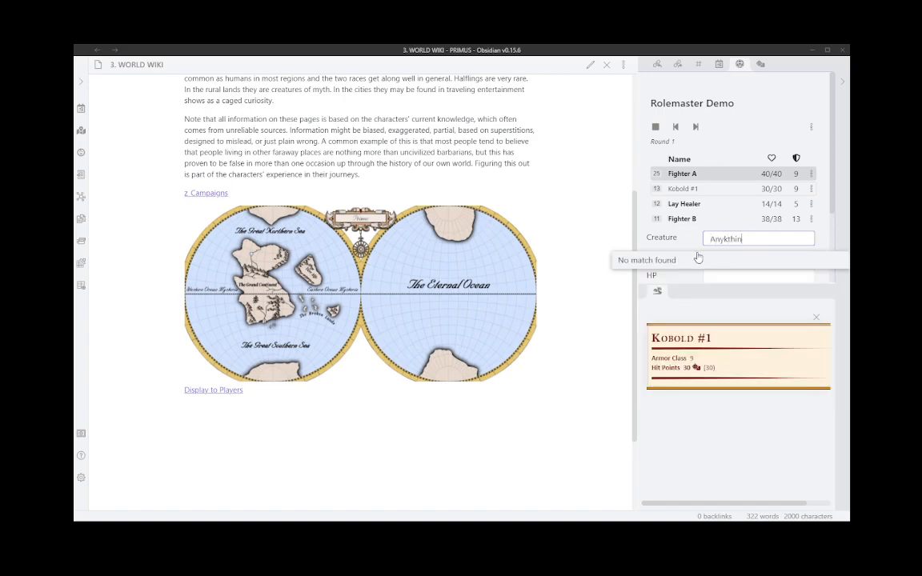
key("BackSpace")
key("BackSpace")
key("BackSpace")
key("BackSpace")
key("BackSpace")
type("thing")
left_click(678, 236)
left_click(719, 256)
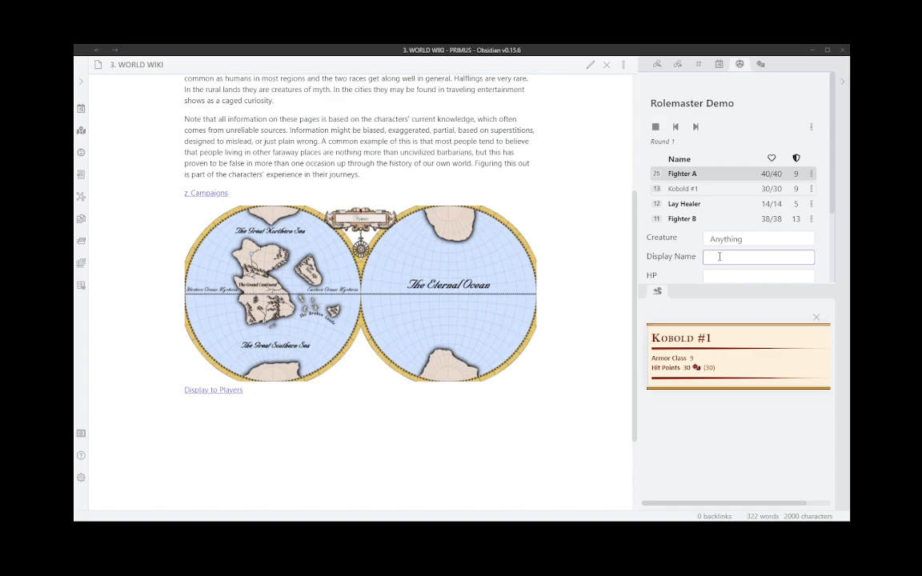
type("Winged Kobold #1")
Give Winged Kobold #1 25 HP, AC 5 and modifier 15, and save it to the encounter.
scroll(711, 196, "down", 2)
left_click(717, 175)
type("25")
left_click(718, 196)
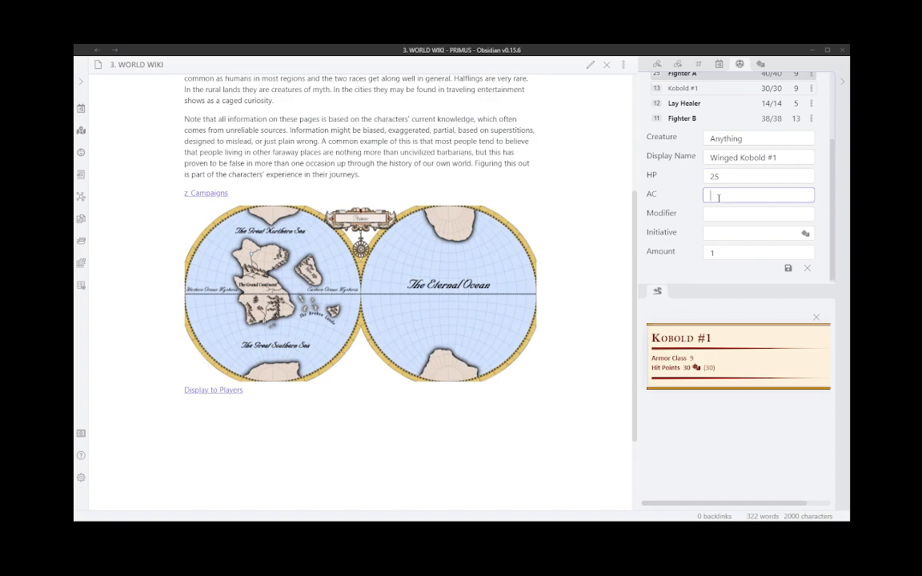
type("5")
left_click(718, 214)
type("15")
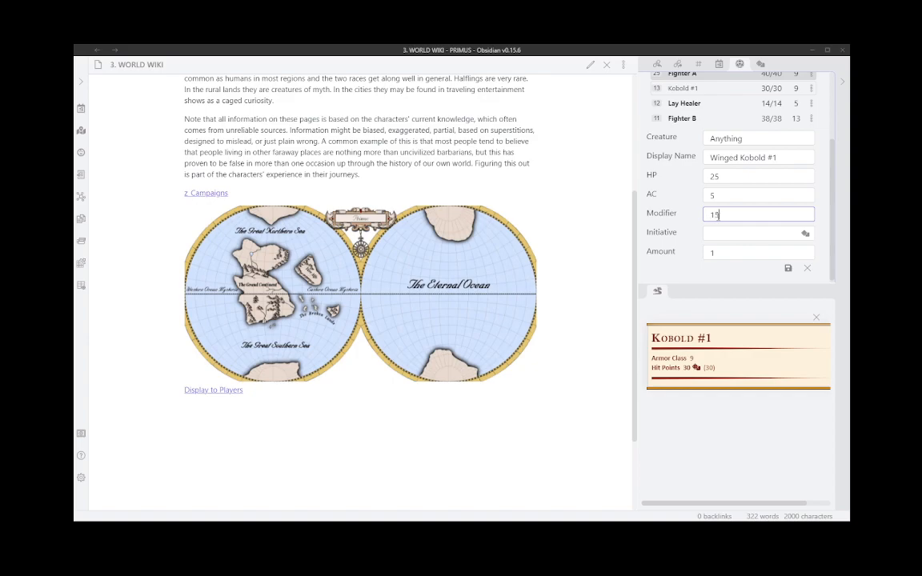
left_click(789, 270)
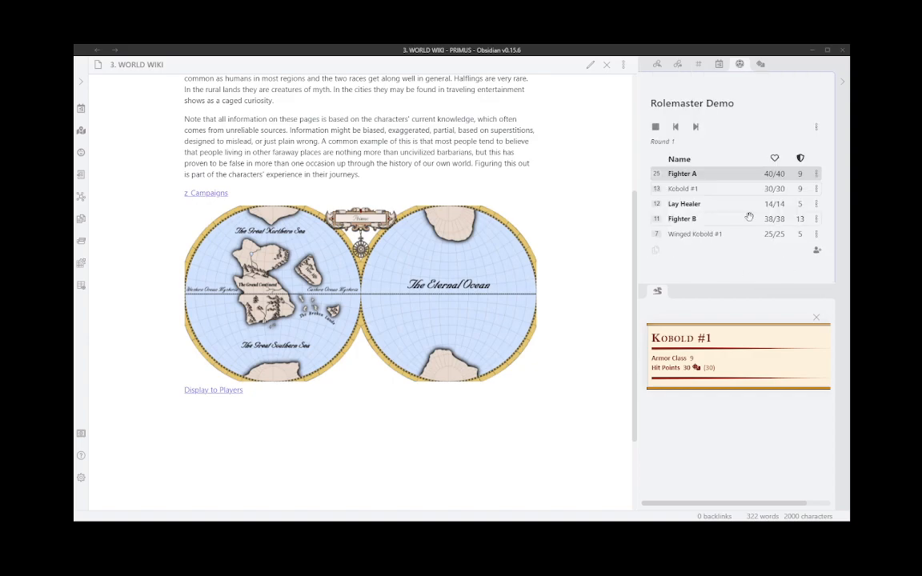
Start another combatant with the creature name Anything and the display name Kobold #2.
left_click(817, 251)
left_click(723, 253)
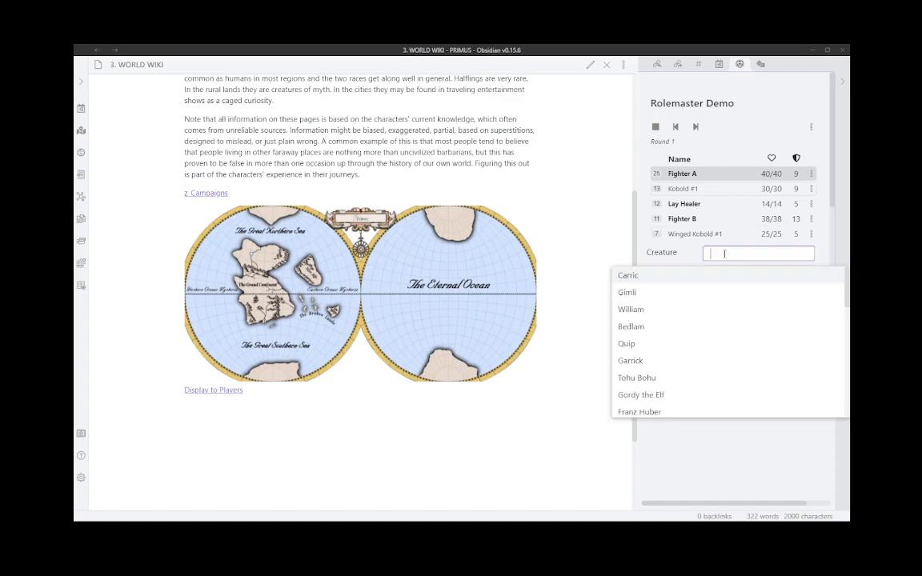
type("Anythin")
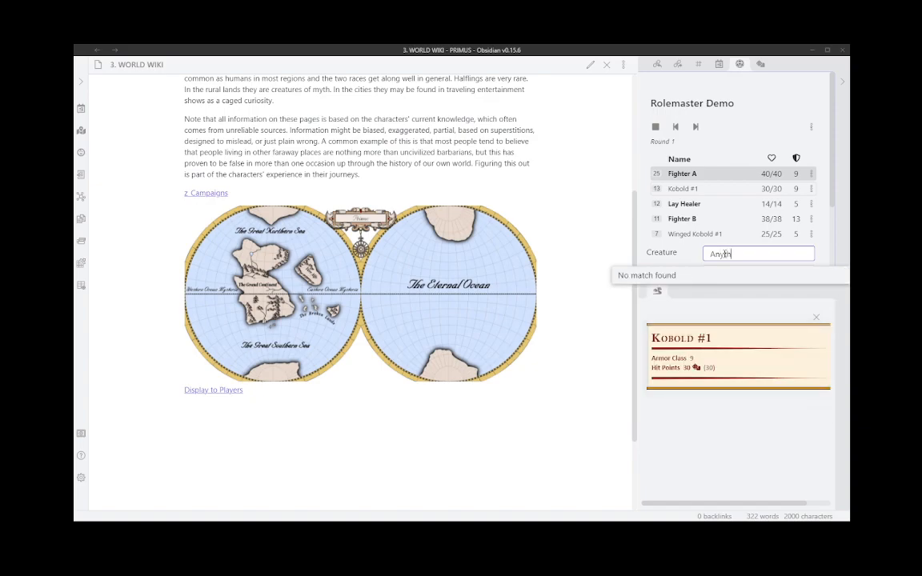
type("g")
left_click(731, 303)
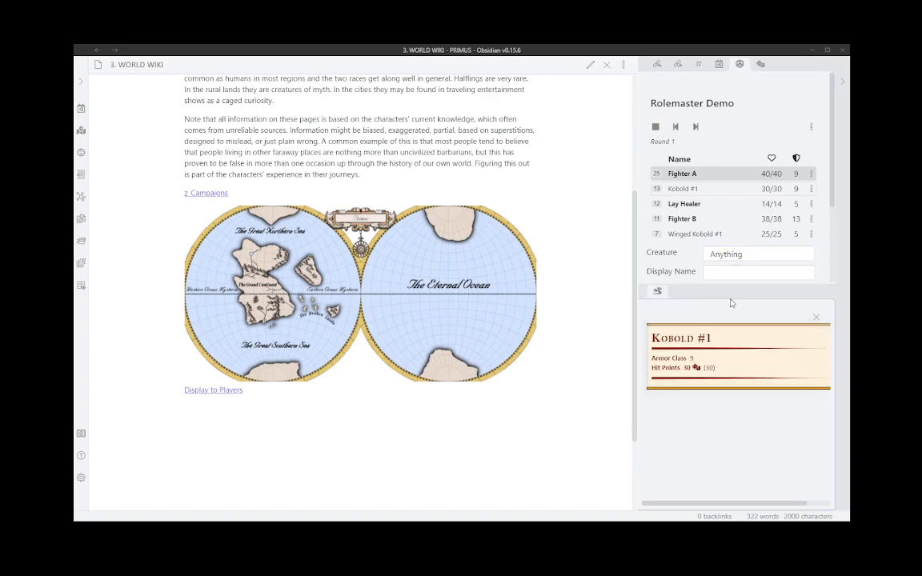
left_click(720, 270)
type("K")
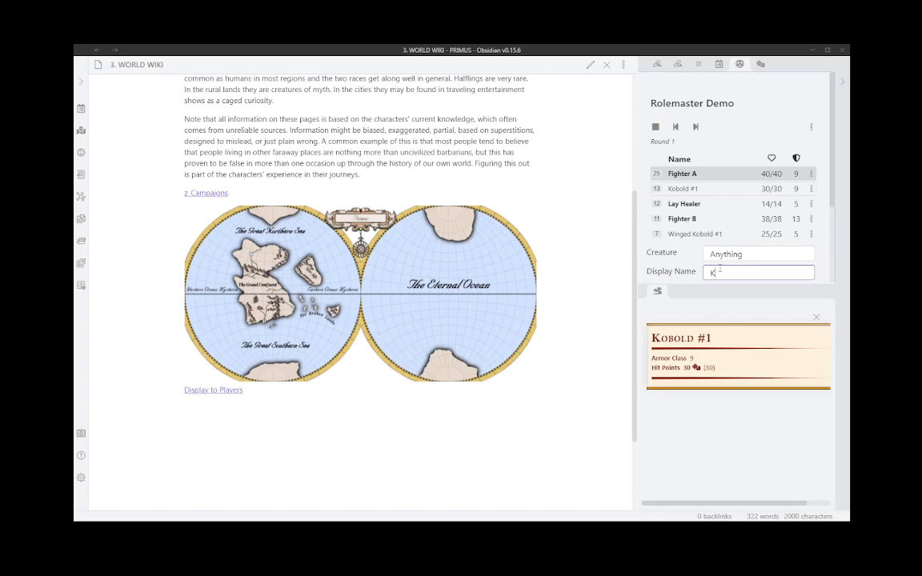
type("obold #2")
Give Kobold #2 30 HP, AC 9 and modifier 10, and save it to the encounter.
scroll(720, 269, "down", 1)
scroll(720, 269, "down", 2)
left_click(720, 172)
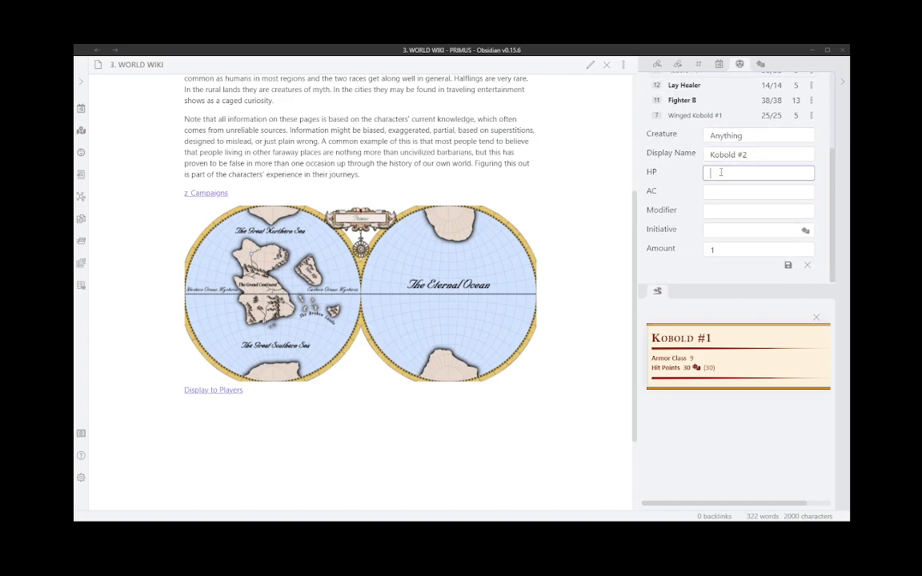
type("30")
left_click(716, 192)
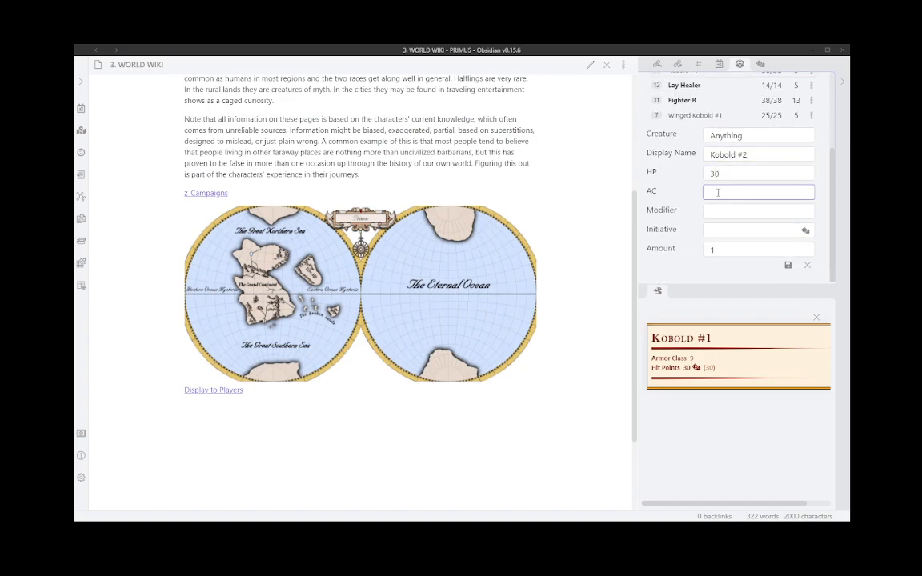
type("9")
left_click(721, 207)
type("1")
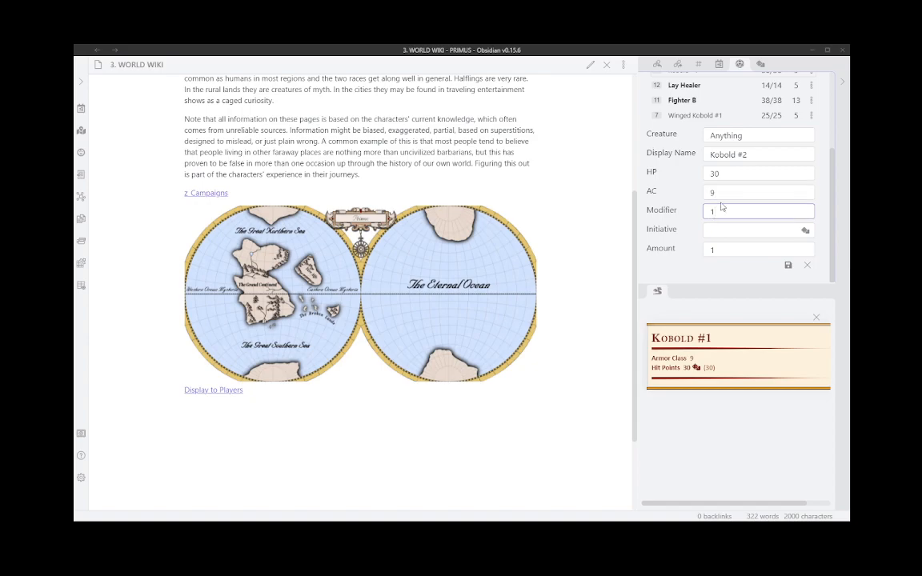
type("0")
left_click(787, 265)
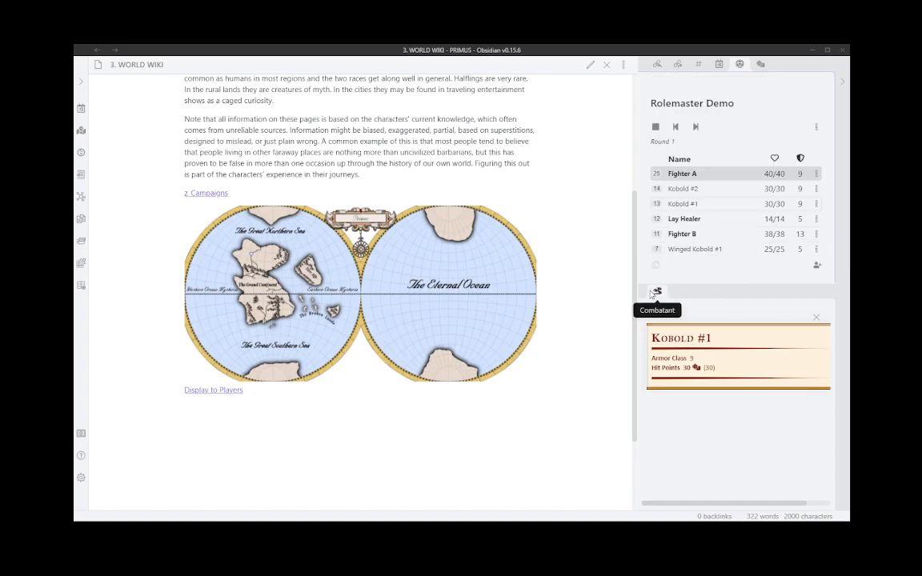
Close the combatant pane below the initiative list.
right_click(658, 292)
left_click(688, 334)
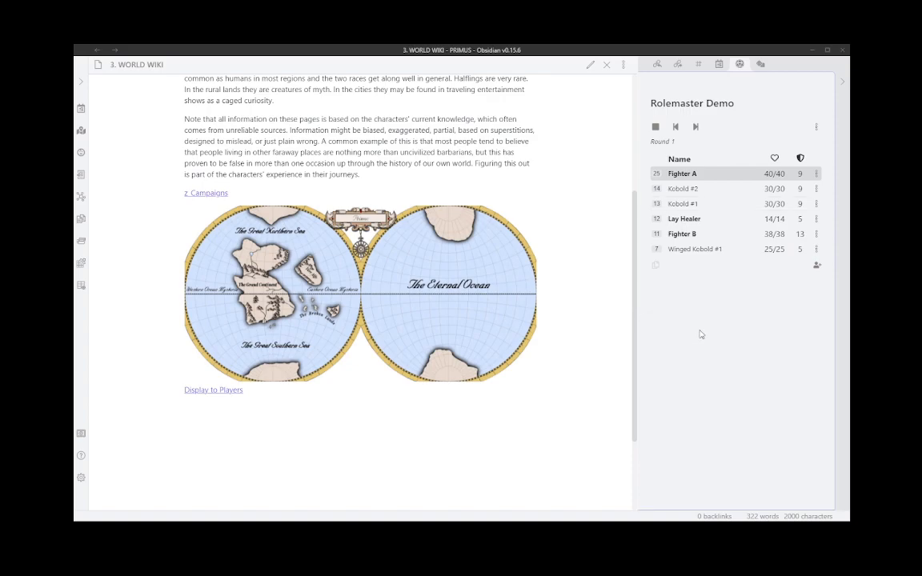